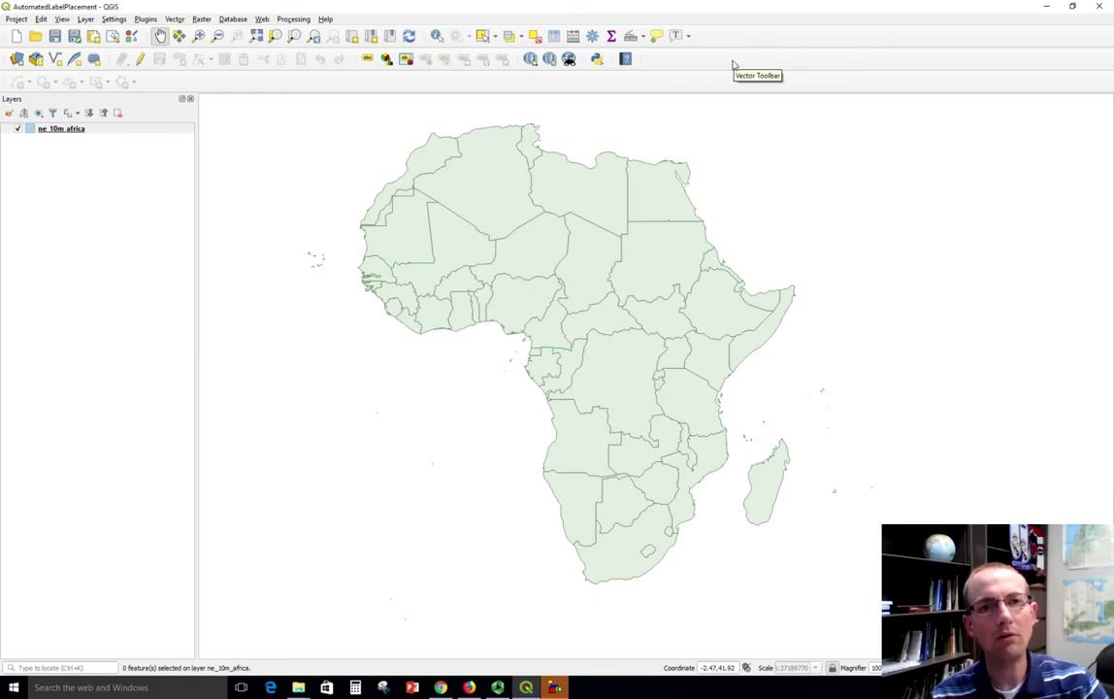
# Step: Bring up the panels and toolbars list and recentre the Africa map
pyautogui.rightClick(767, 62)
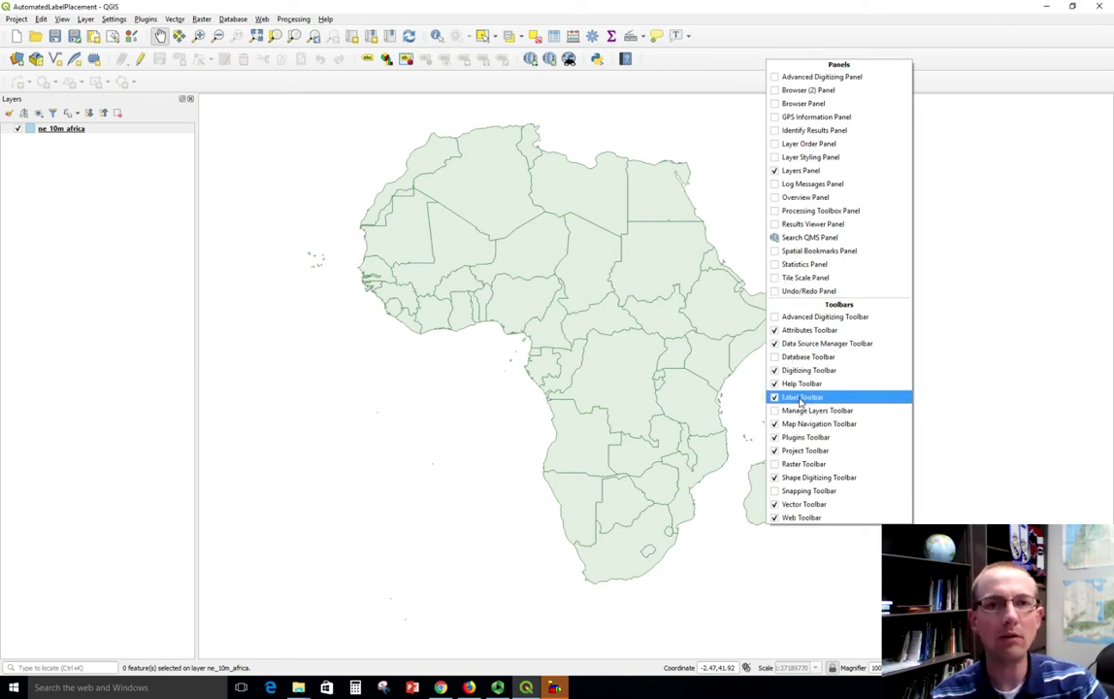
pyautogui.moveTo(460, 355); pyautogui.dragTo(386, 406)
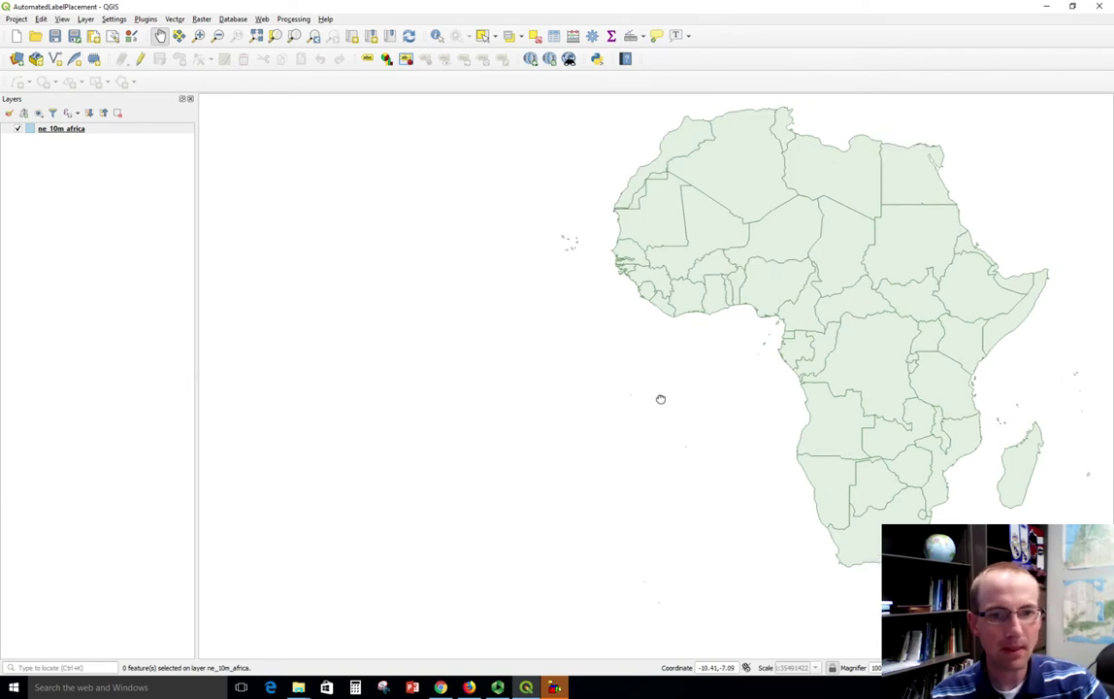
pyautogui.moveTo(660, 399); pyautogui.dragTo(472, 433)
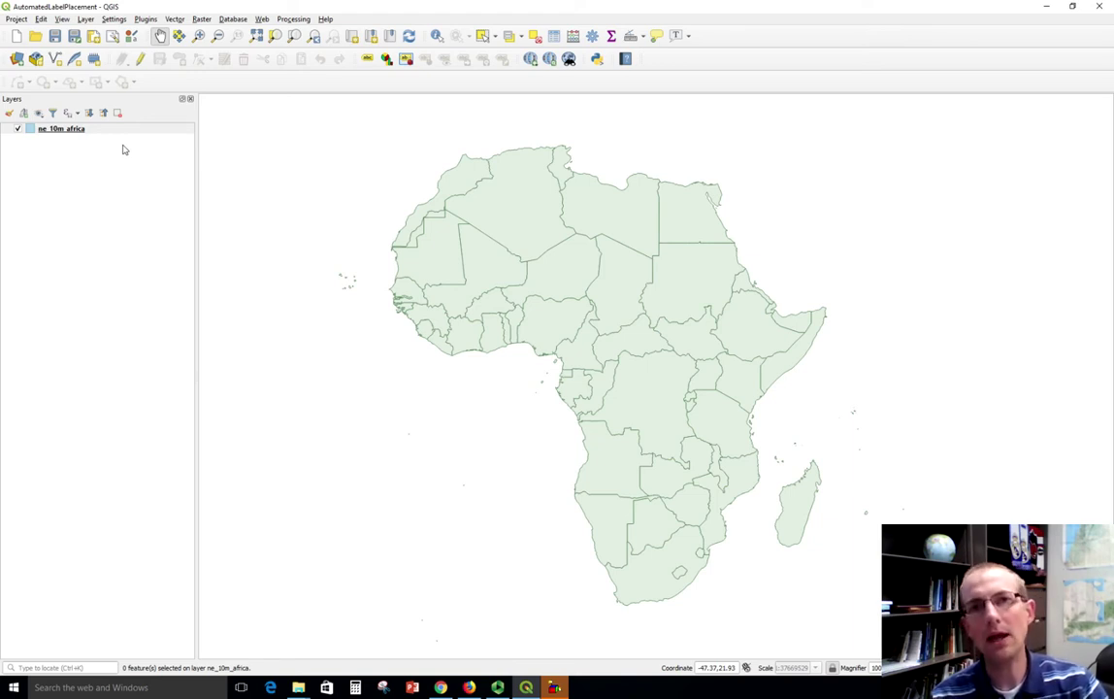
# Step: Inspect the ne_10m_africa attribute table sorted alphabetically by NAME, then close it
pyautogui.click(130, 130)
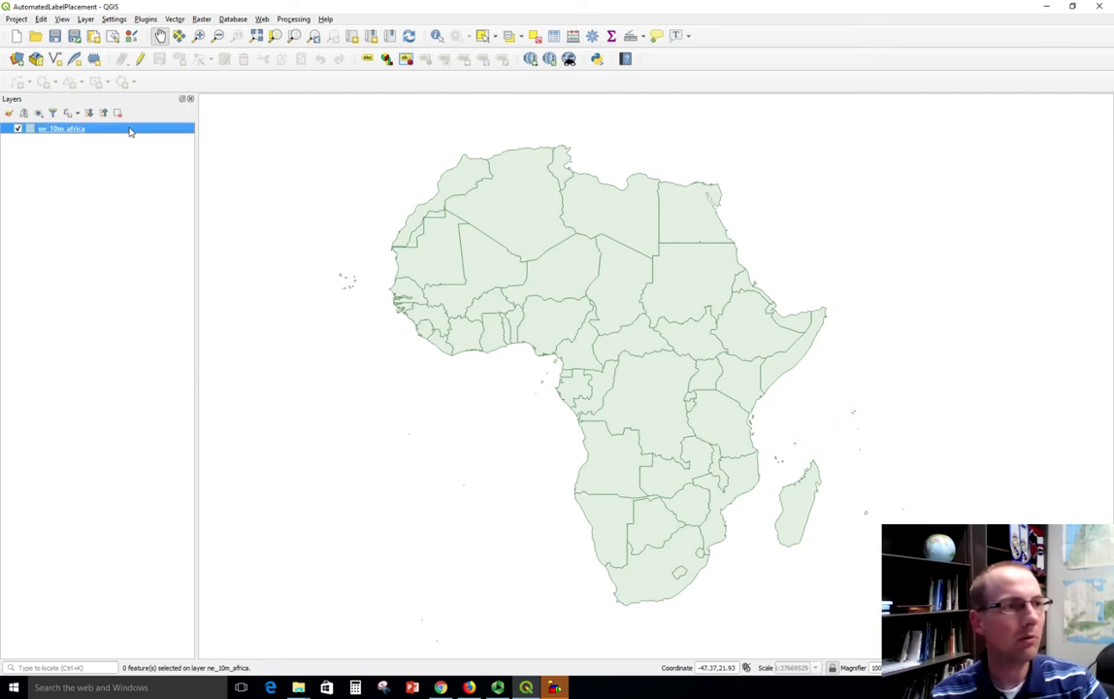
pyautogui.rightClick(129, 130)
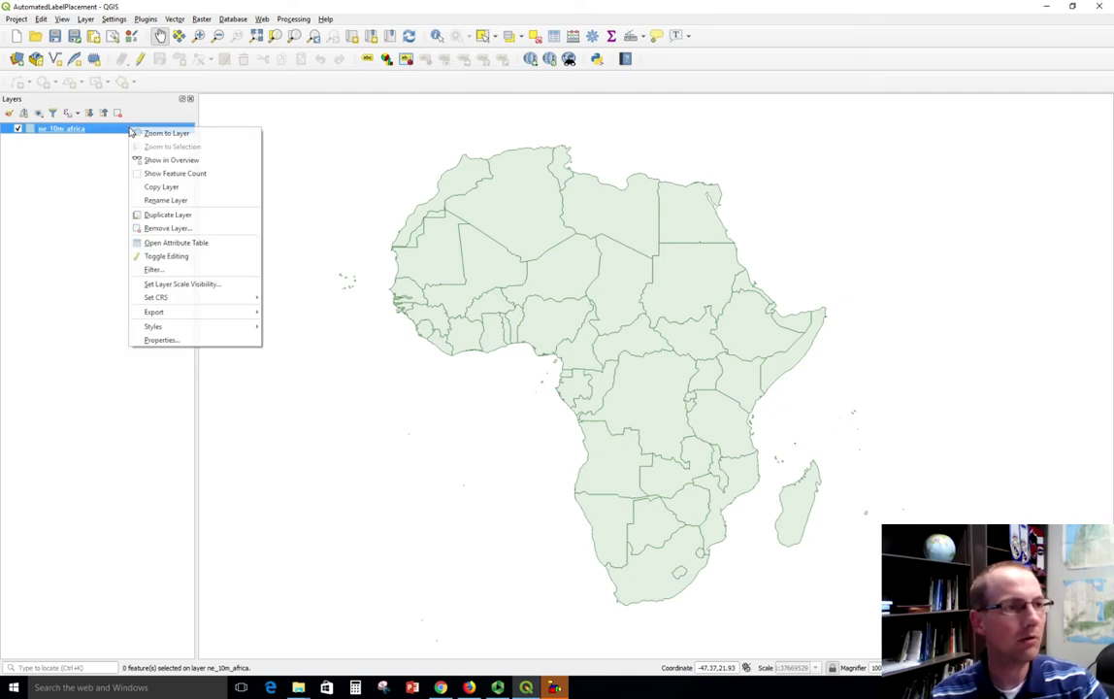
pyautogui.click(174, 246)
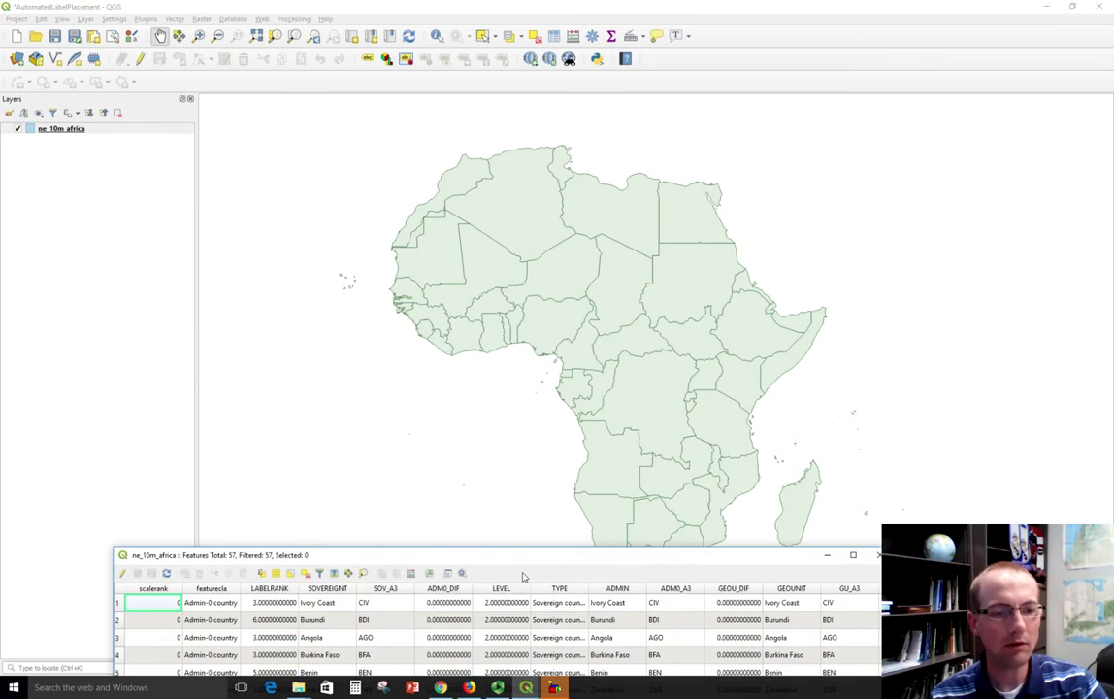
pyautogui.moveTo(522, 561); pyautogui.dragTo(492, 214)
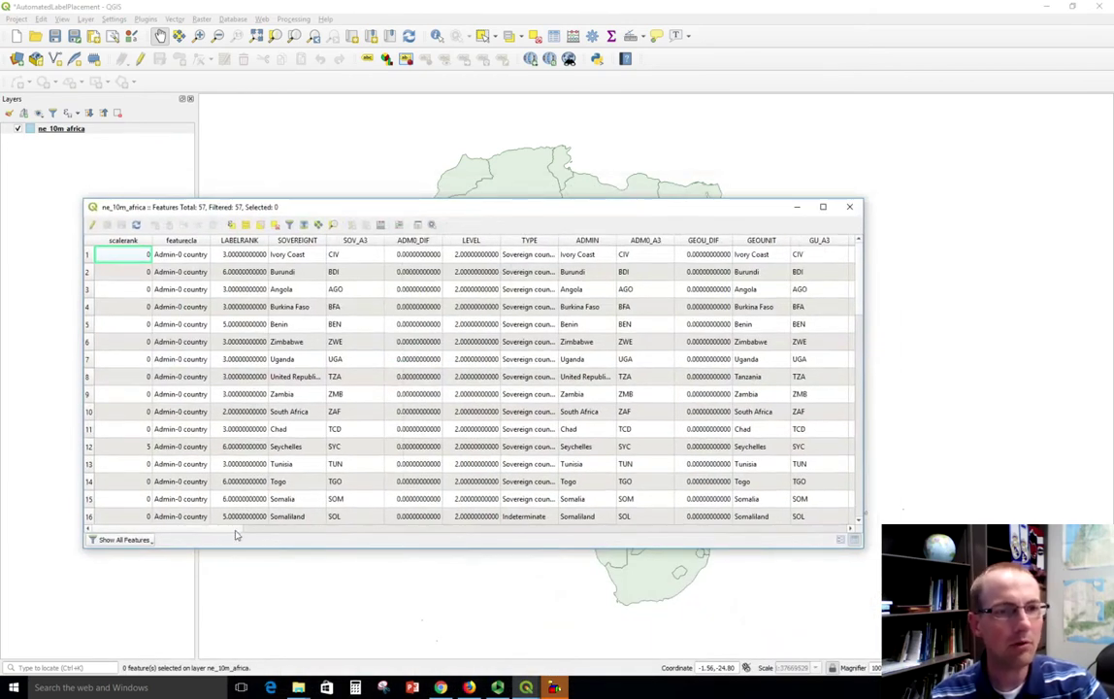
pyautogui.moveTo(235, 532); pyautogui.dragTo(338, 540)
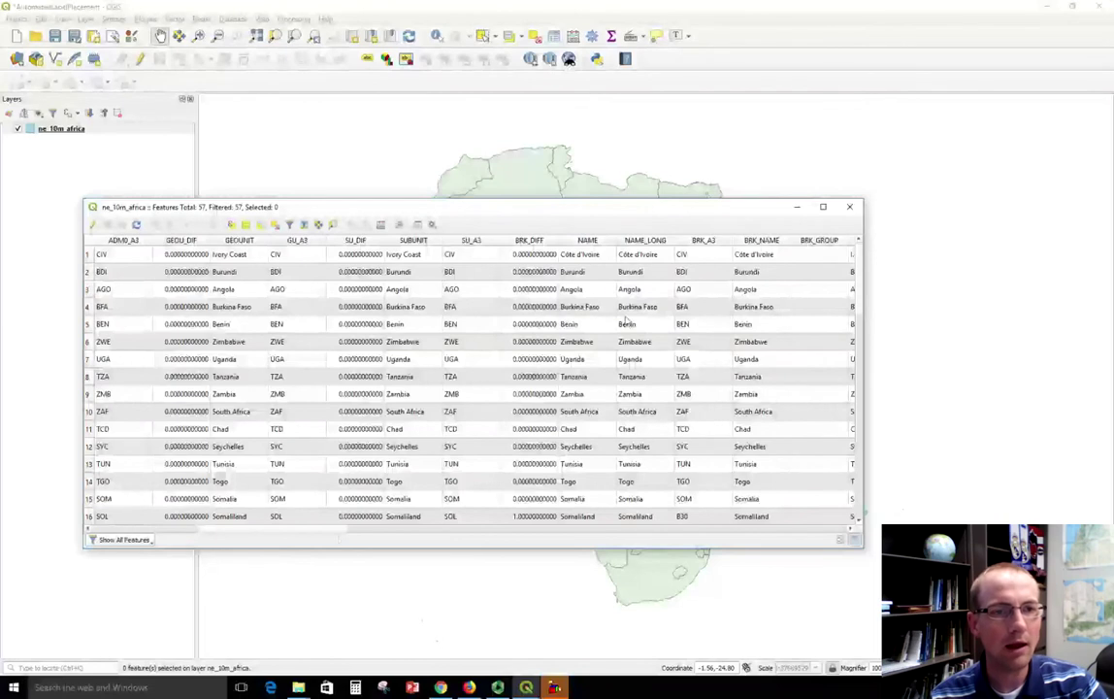
pyautogui.click(586, 241)
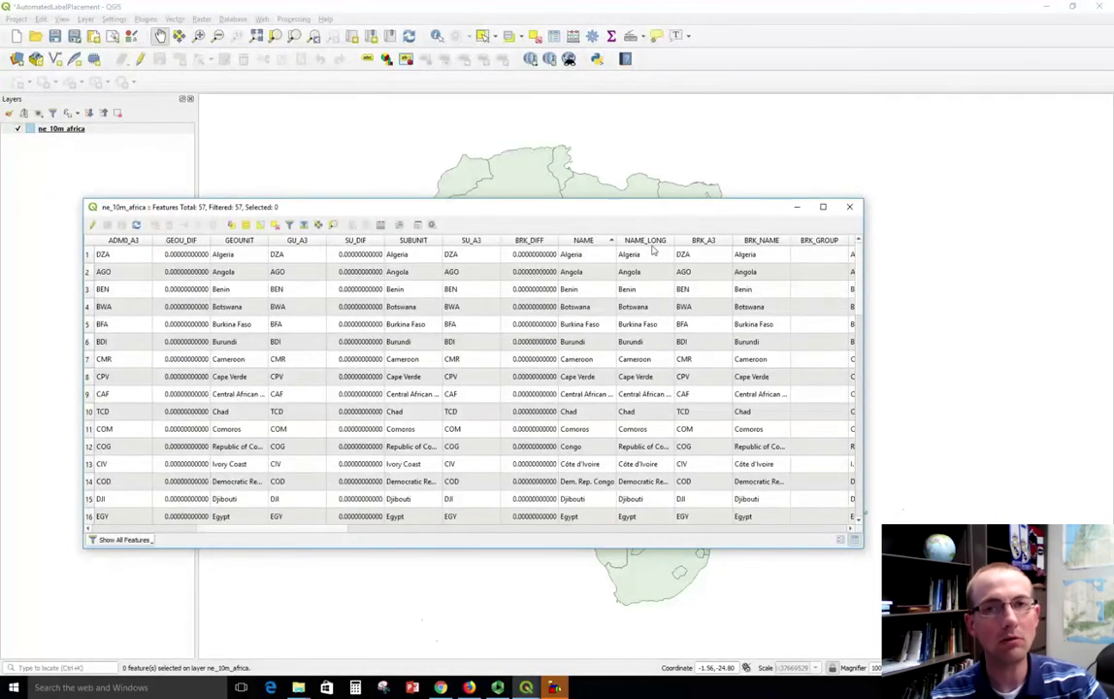
pyautogui.click(849, 206)
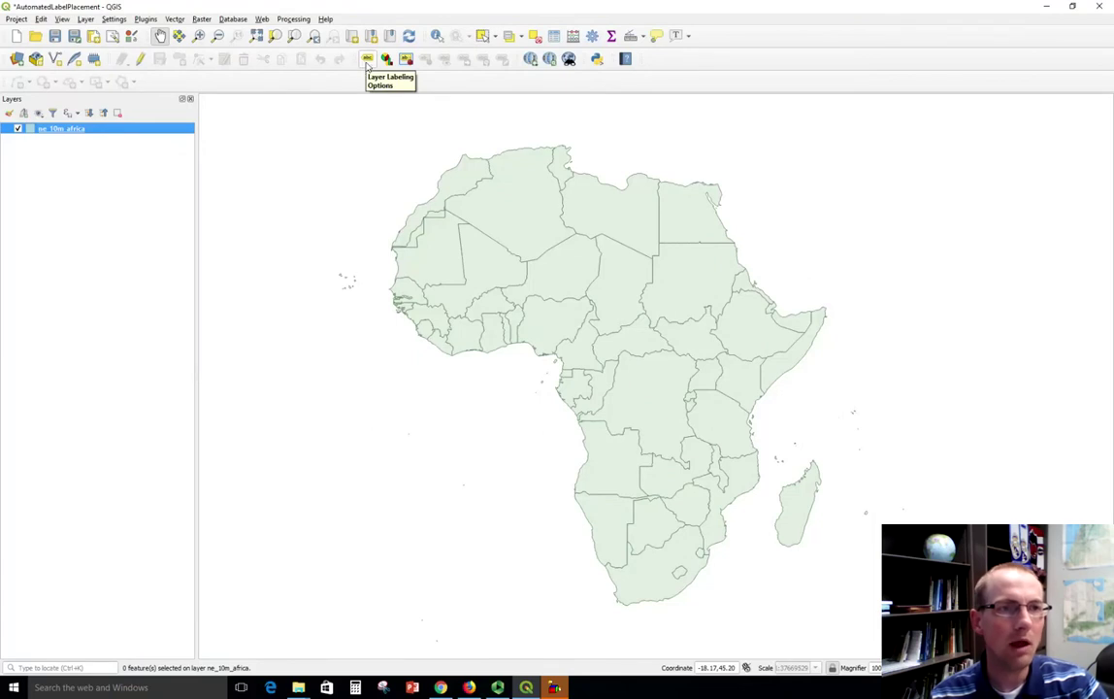
# Step: Turn on Single labels for ne_10m_africa using the NAME field
pyautogui.click(368, 59)
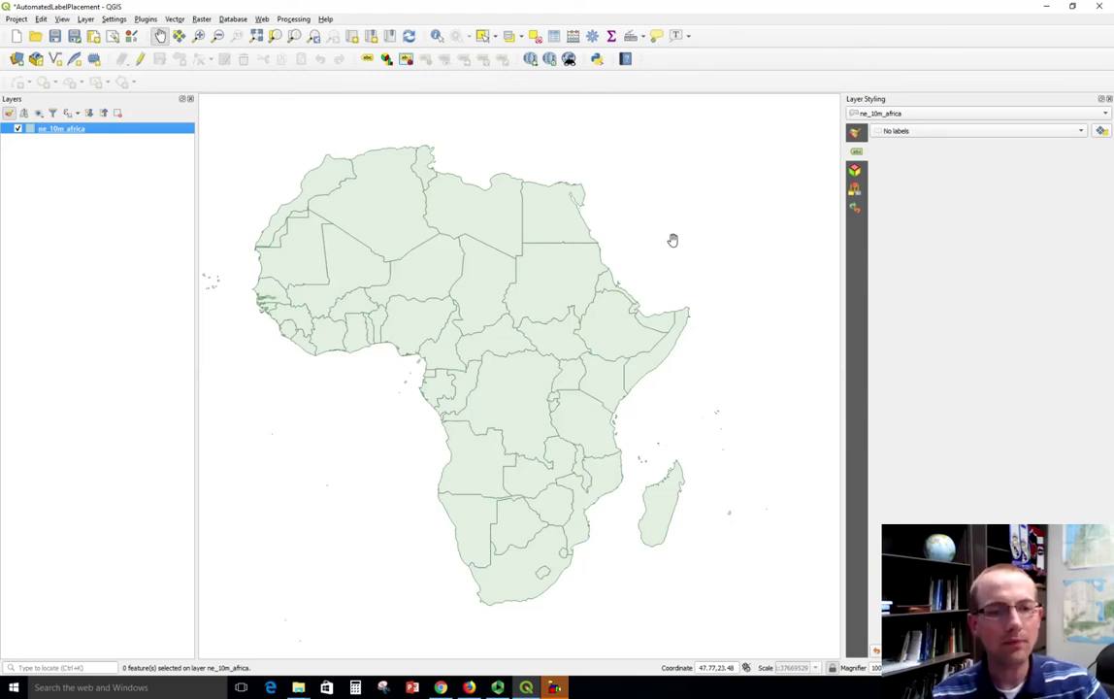
pyautogui.click(936, 131)
pyautogui.click(933, 144)
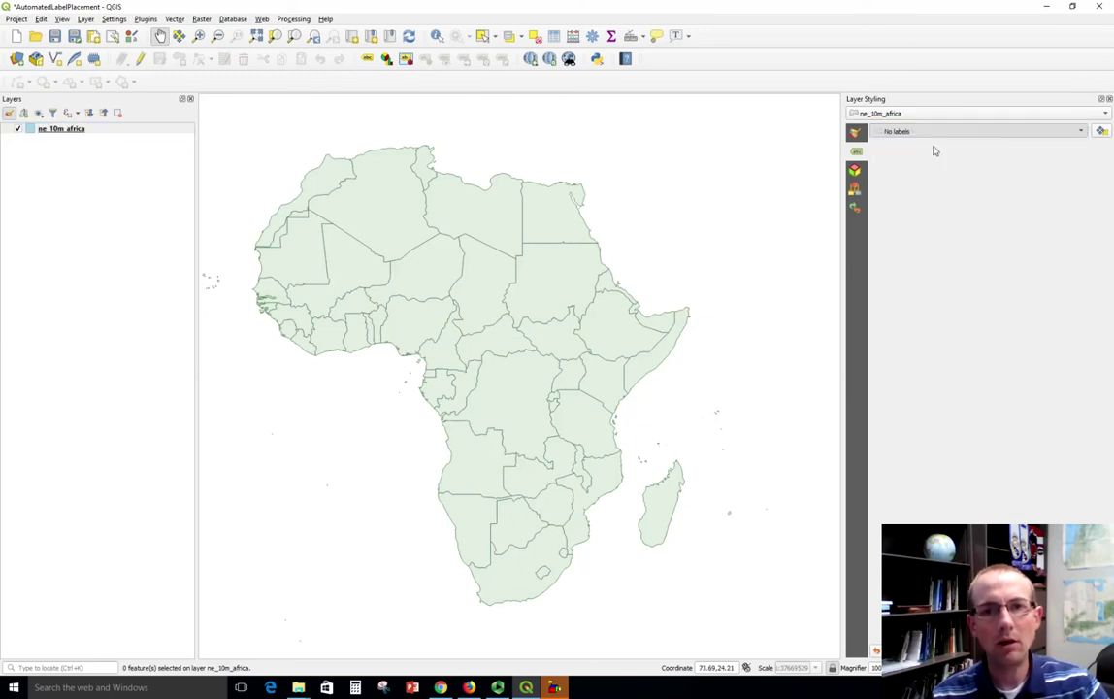
pyautogui.click(1088, 150)
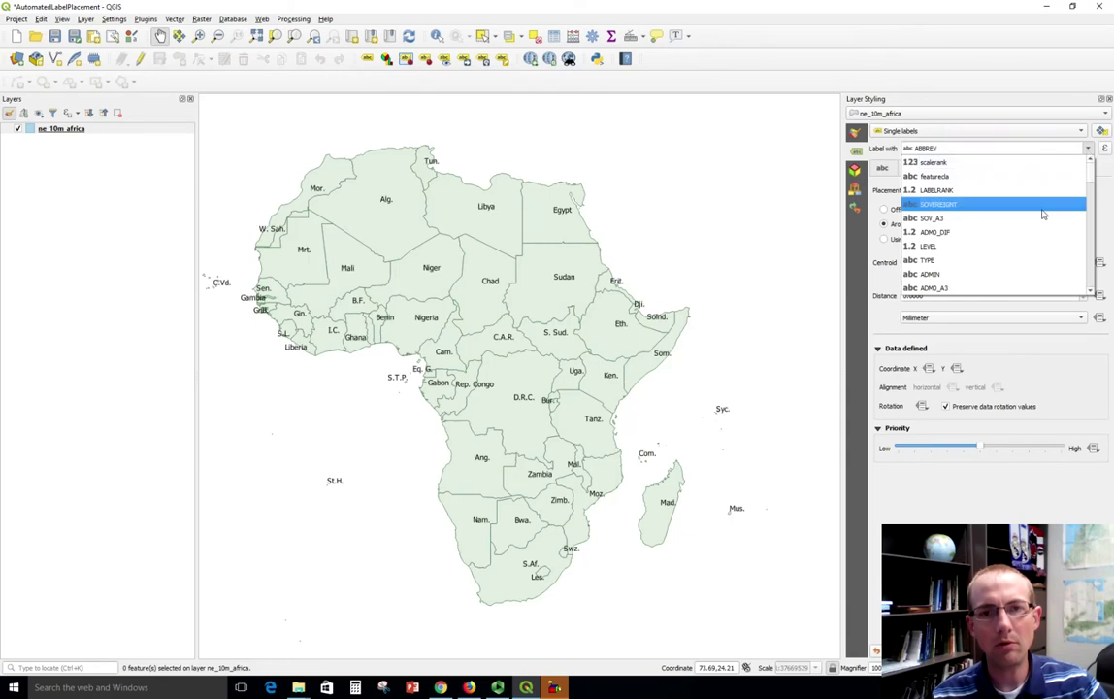
pyautogui.scroll(5, 1020, 250)
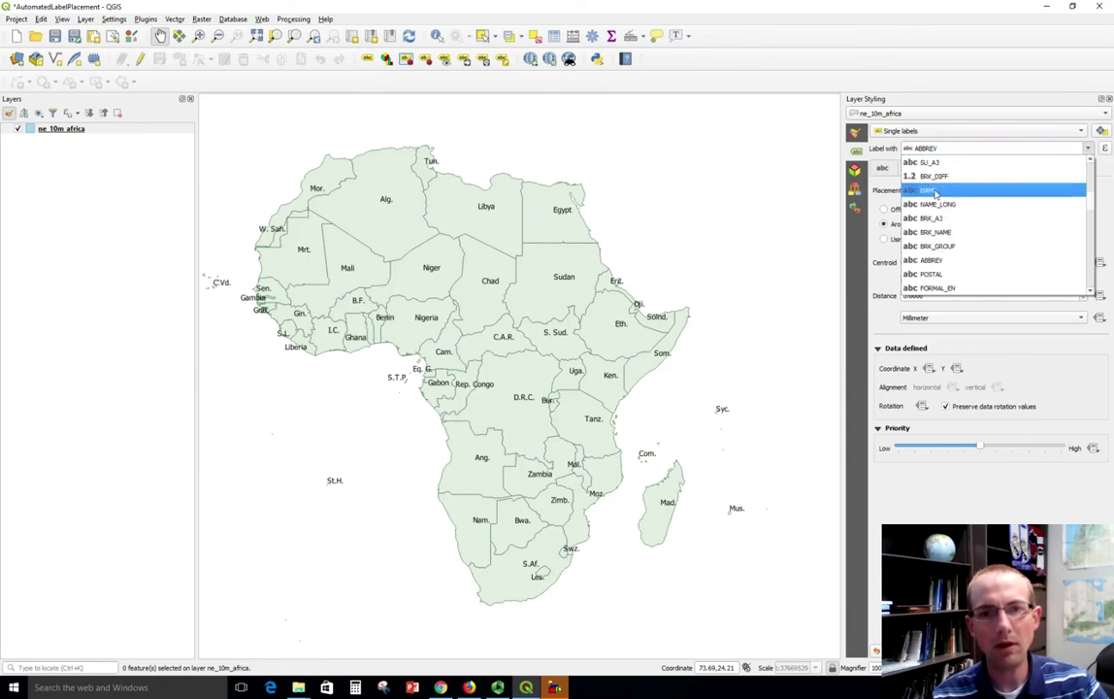
pyautogui.click(934, 191)
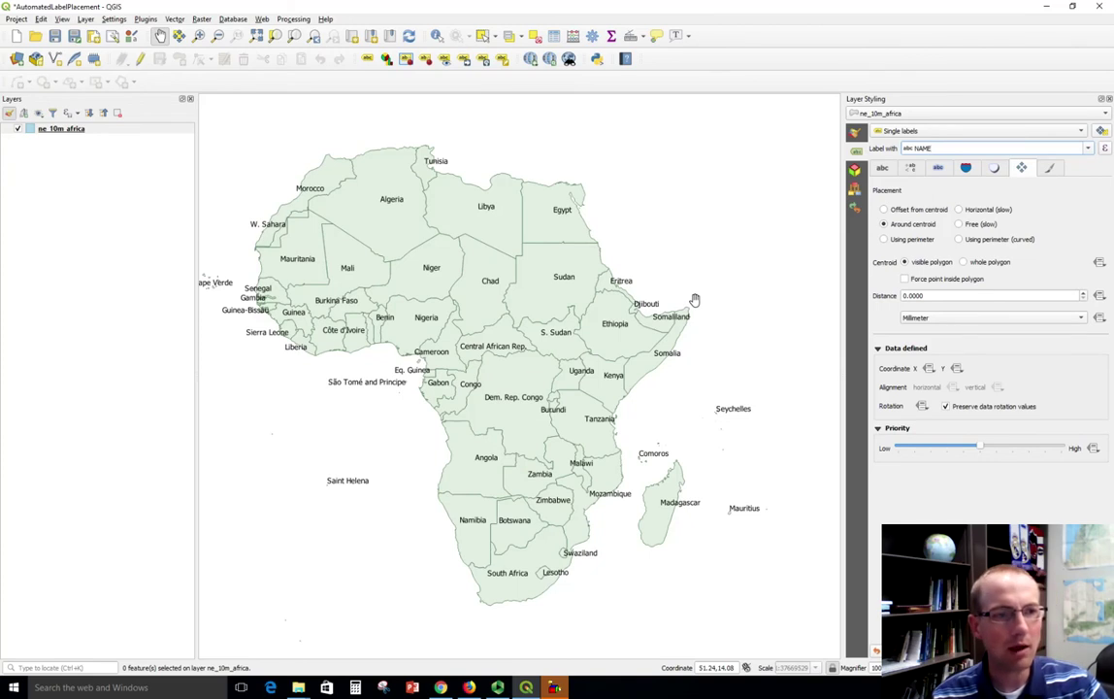
pyautogui.moveTo(699, 301); pyautogui.dragTo(721, 301)
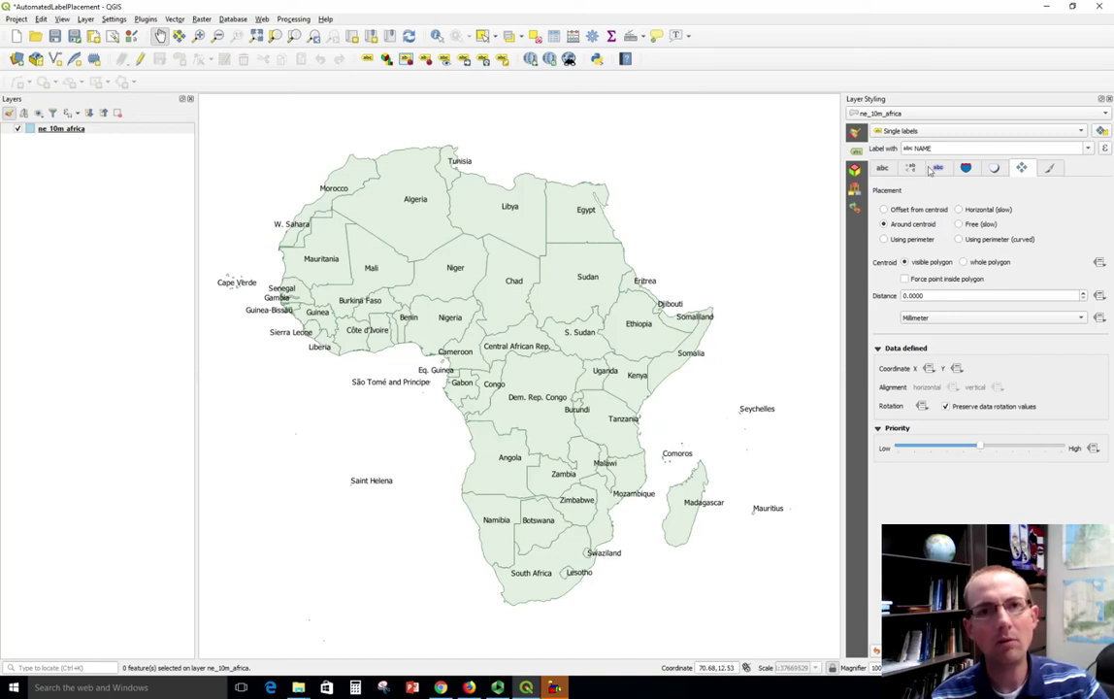
# Step: Leave 'Label every part of multi-part features' unchecked in label Rendering so each country gets one label
pyautogui.click(1050, 169)
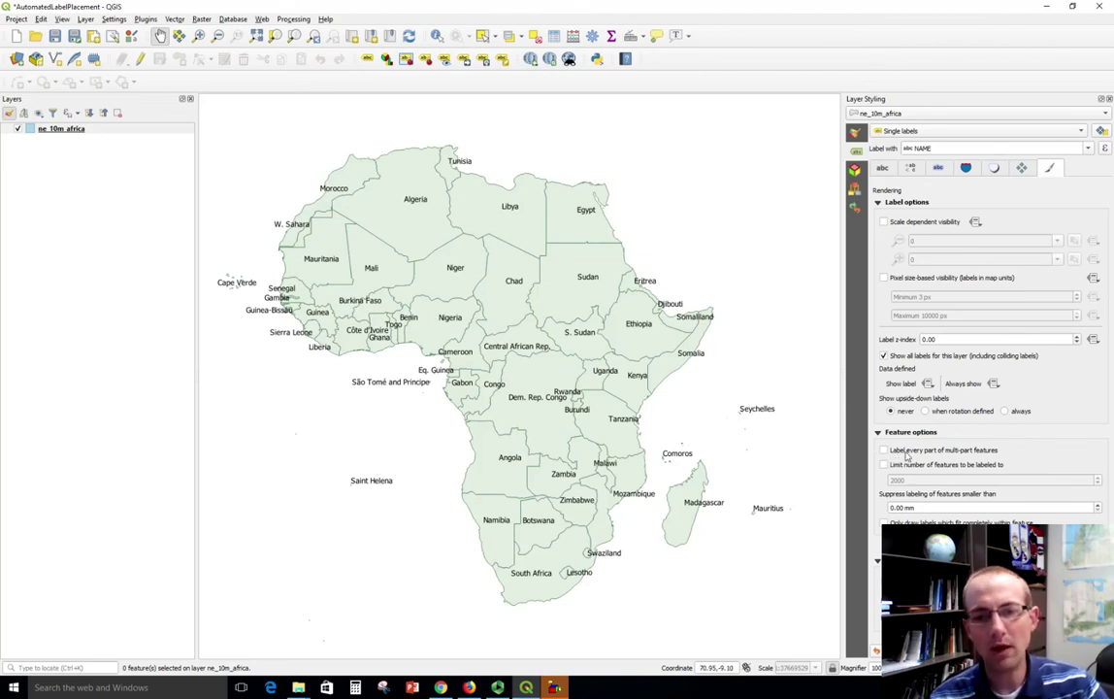
pyautogui.click(883, 450)
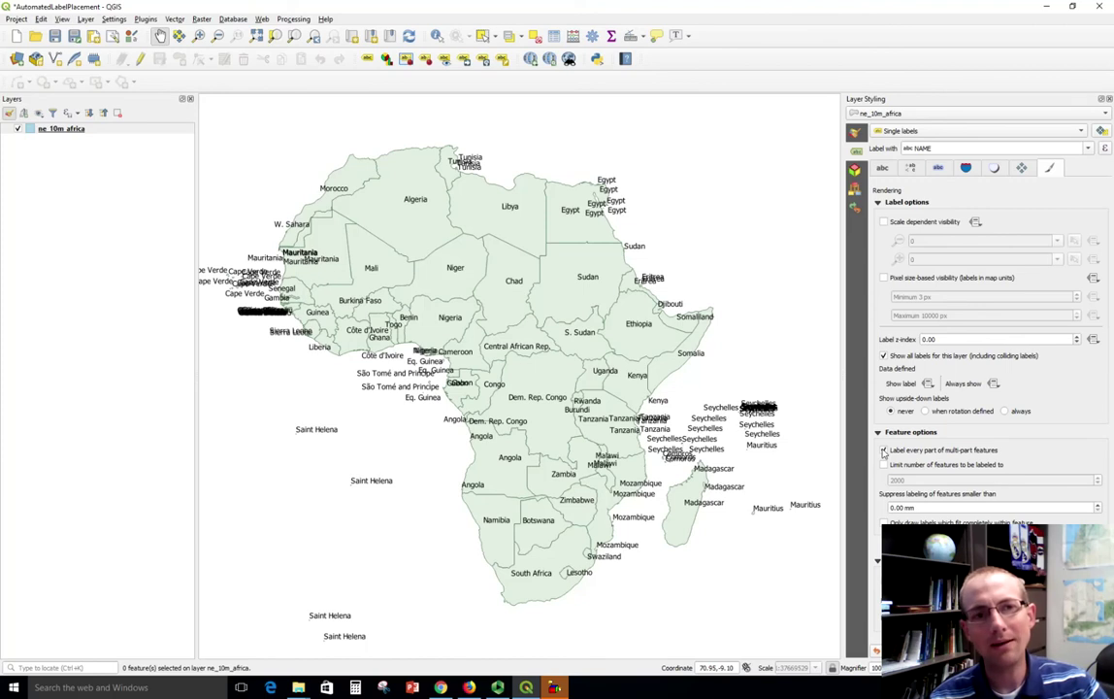
pyautogui.click(884, 450)
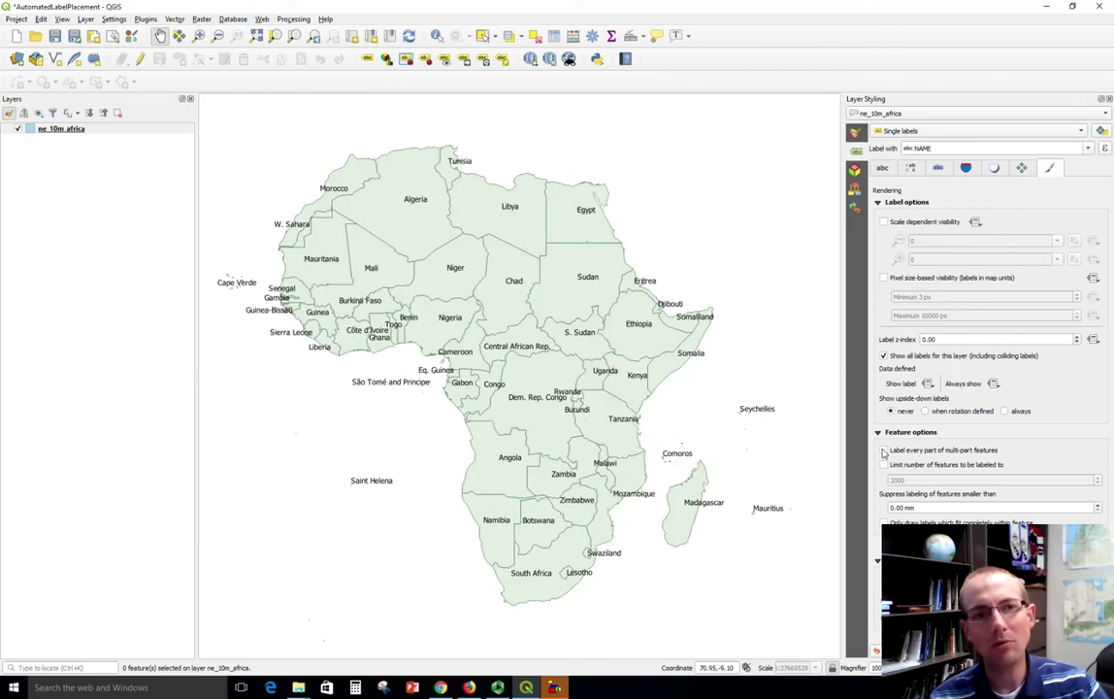
# Step: Colour the label text dark green and lower its size from 10 to 9 points
pyautogui.click(886, 170)
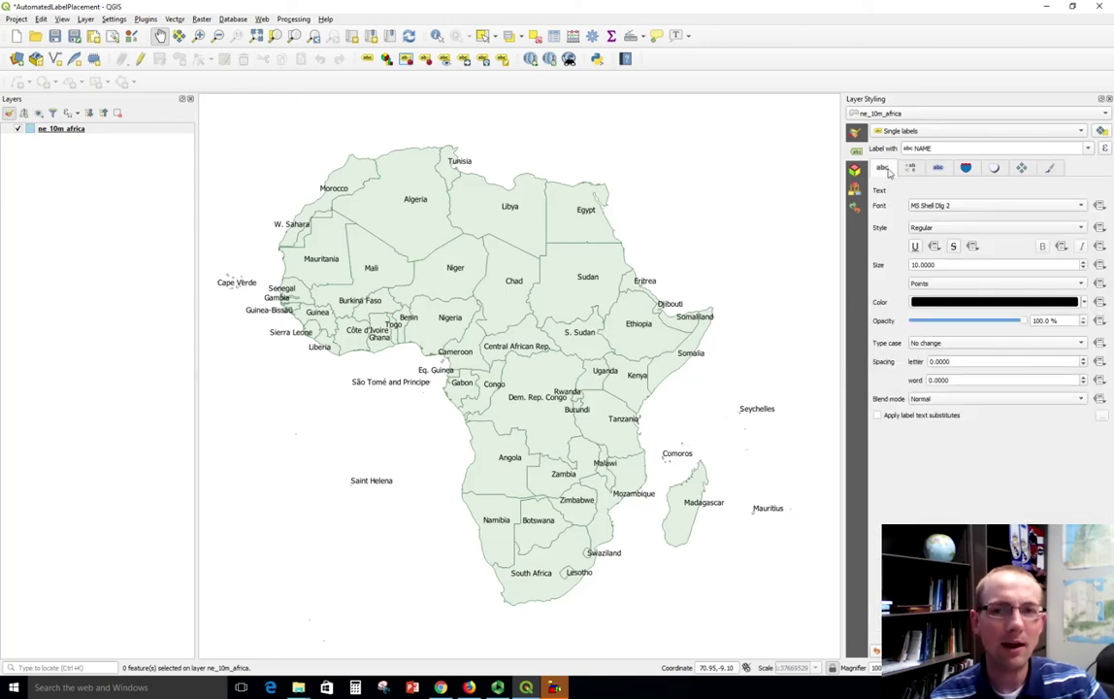
pyautogui.click(1084, 302)
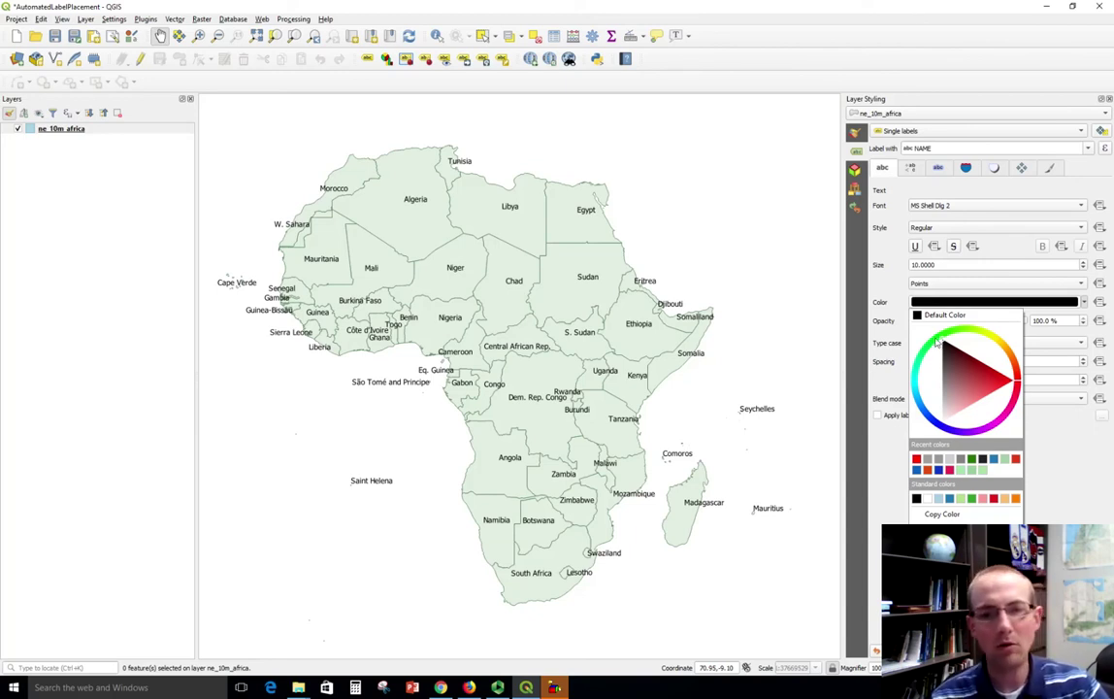
pyautogui.moveTo(939, 347); pyautogui.dragTo(935, 340)
pyautogui.click(953, 393)
pyautogui.moveTo(954, 393); pyautogui.dragTo(948, 405)
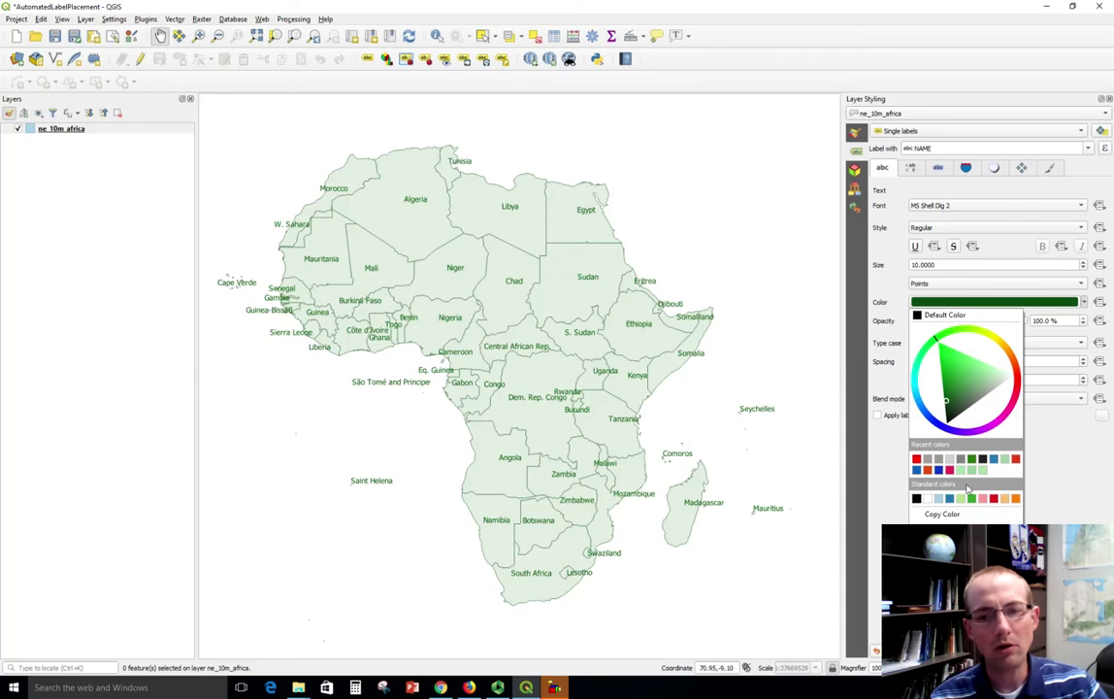
pyautogui.click(1075, 514)
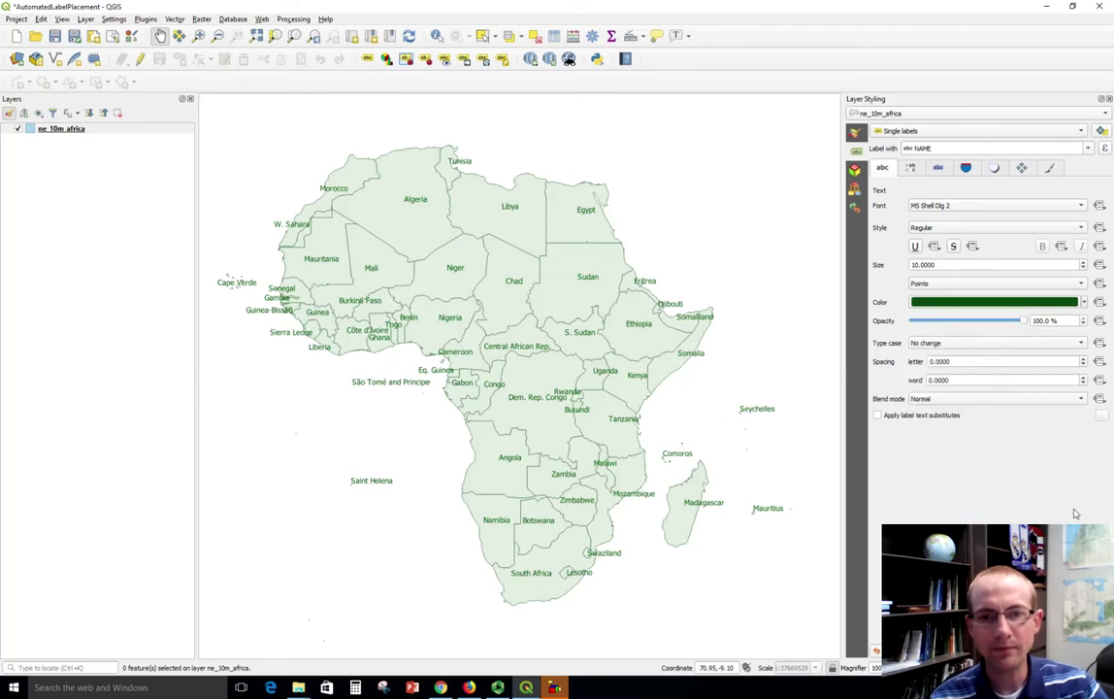
pyautogui.click(1084, 269)
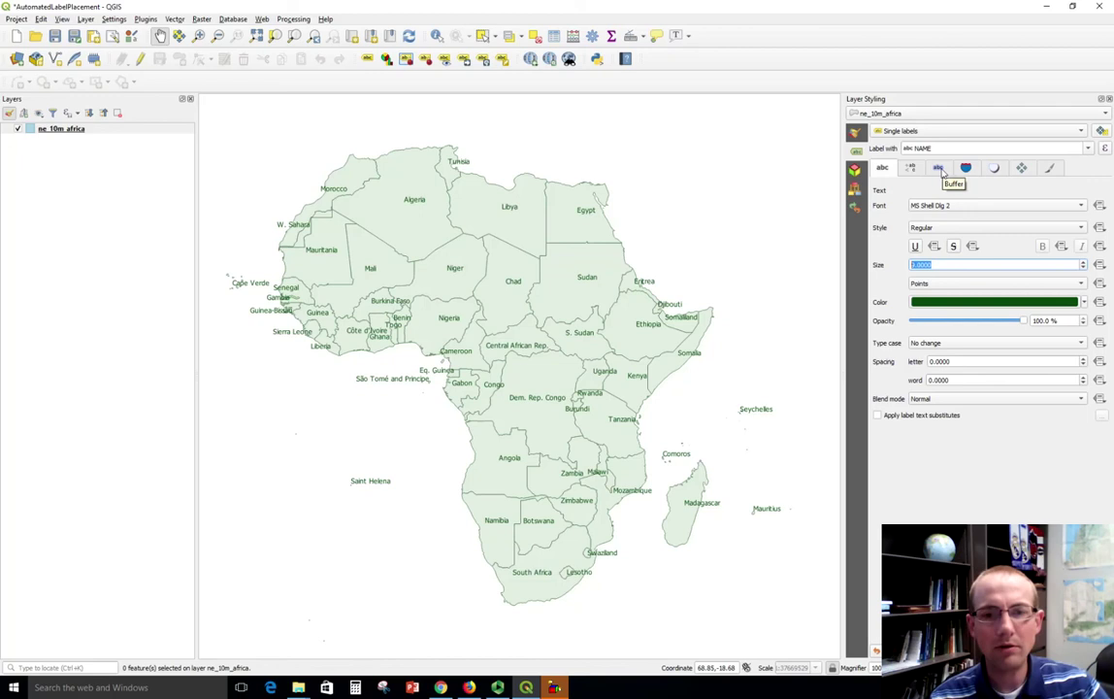
pyautogui.click(1022, 168)
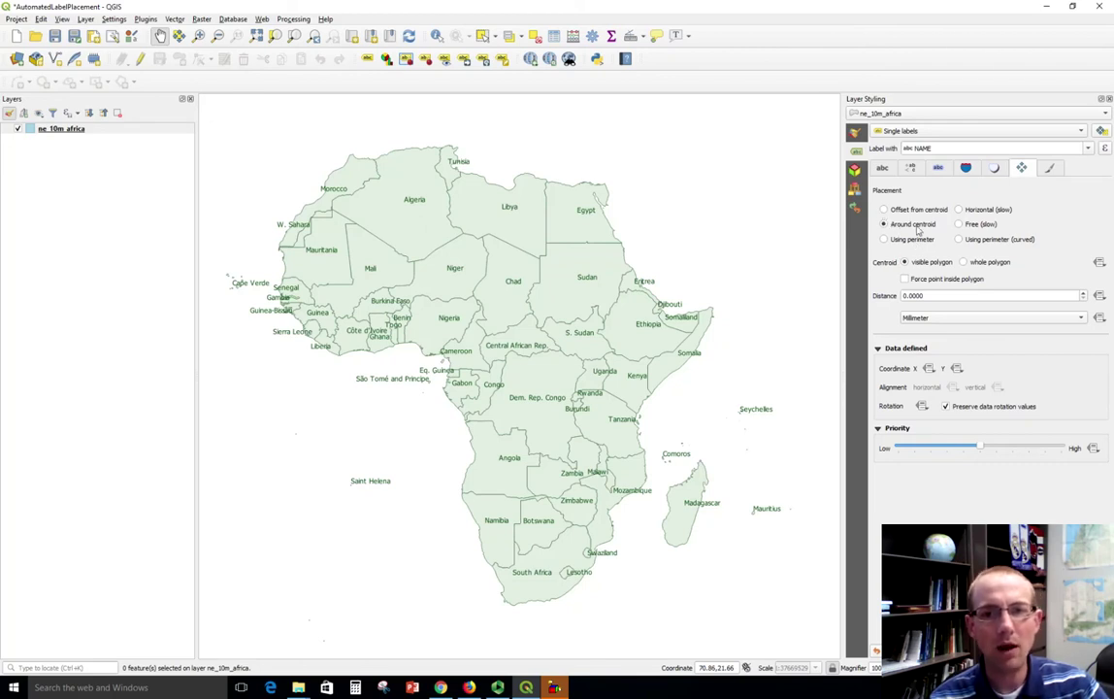
# Step: Place labels with Offset from centroid, trying top-left before settling on the centre quadrant
pyautogui.click(884, 211)
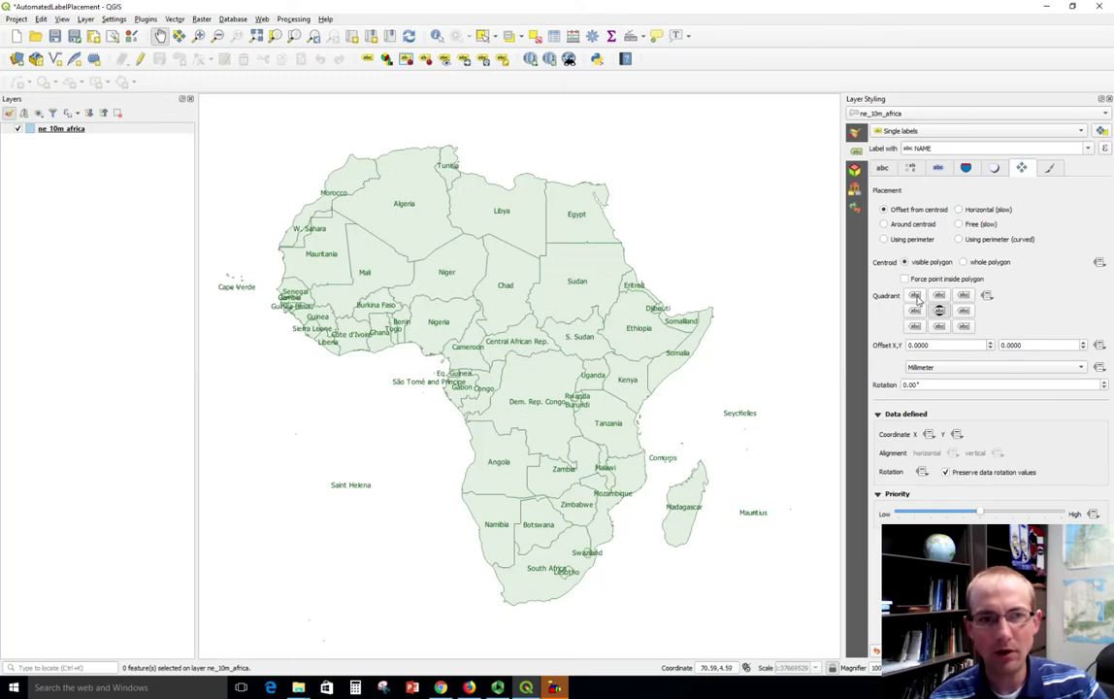
pyautogui.click(916, 297)
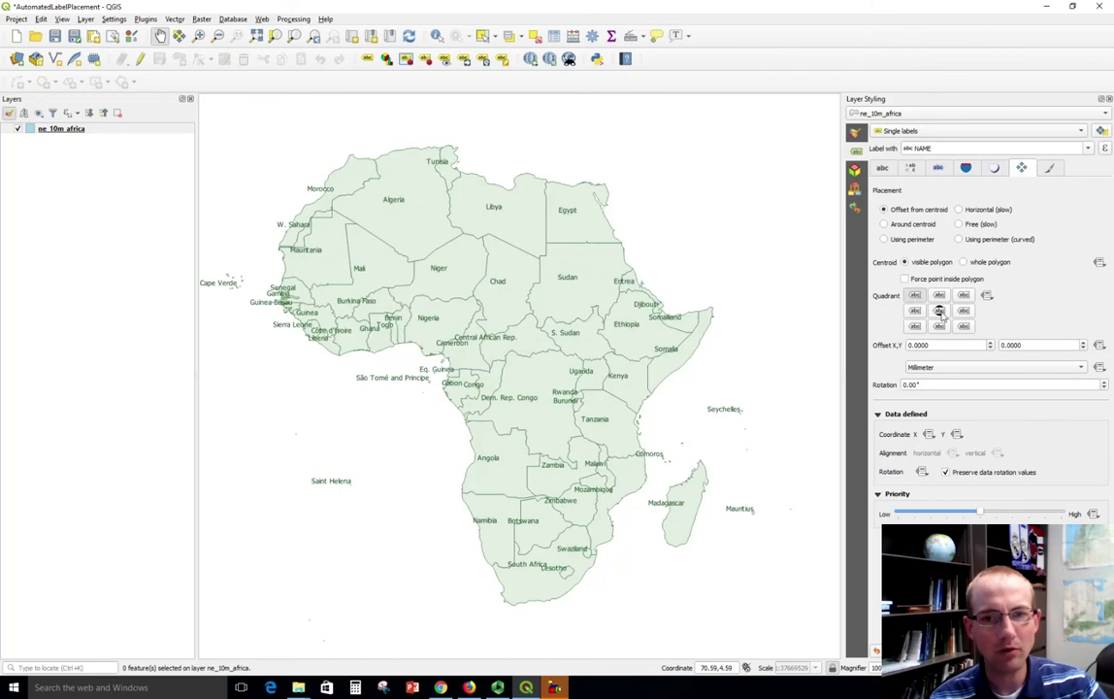
pyautogui.click(939, 311)
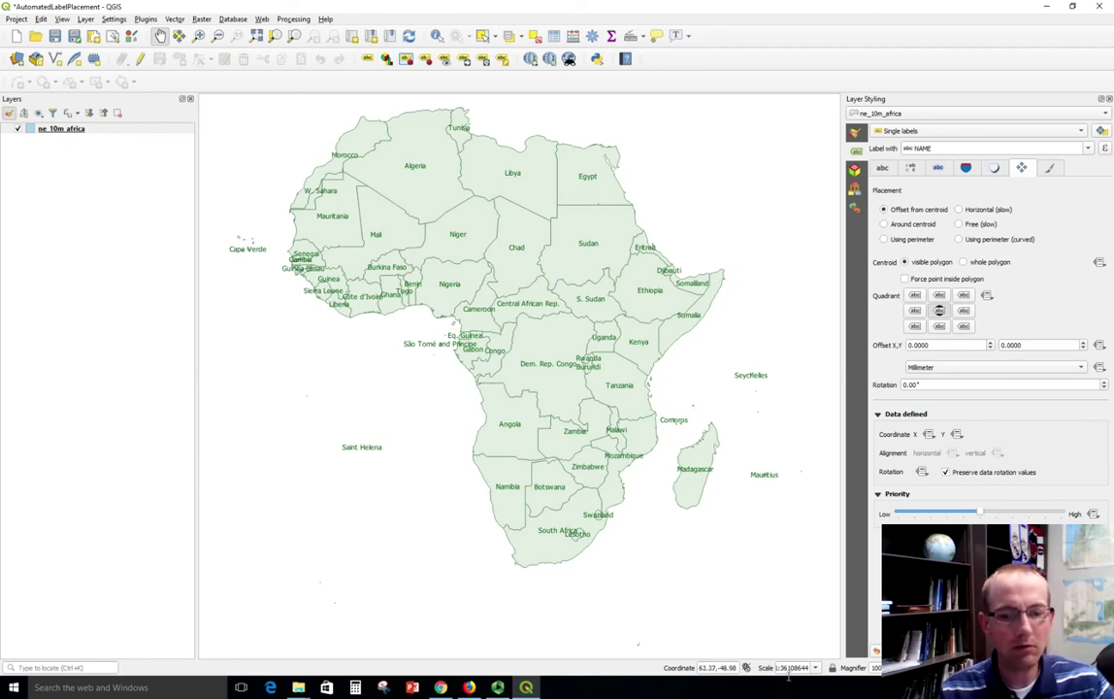
# Step: Set the map scale to 1:40000000 and lock it
pyautogui.moveTo(779, 668); pyautogui.dragTo(815, 668)
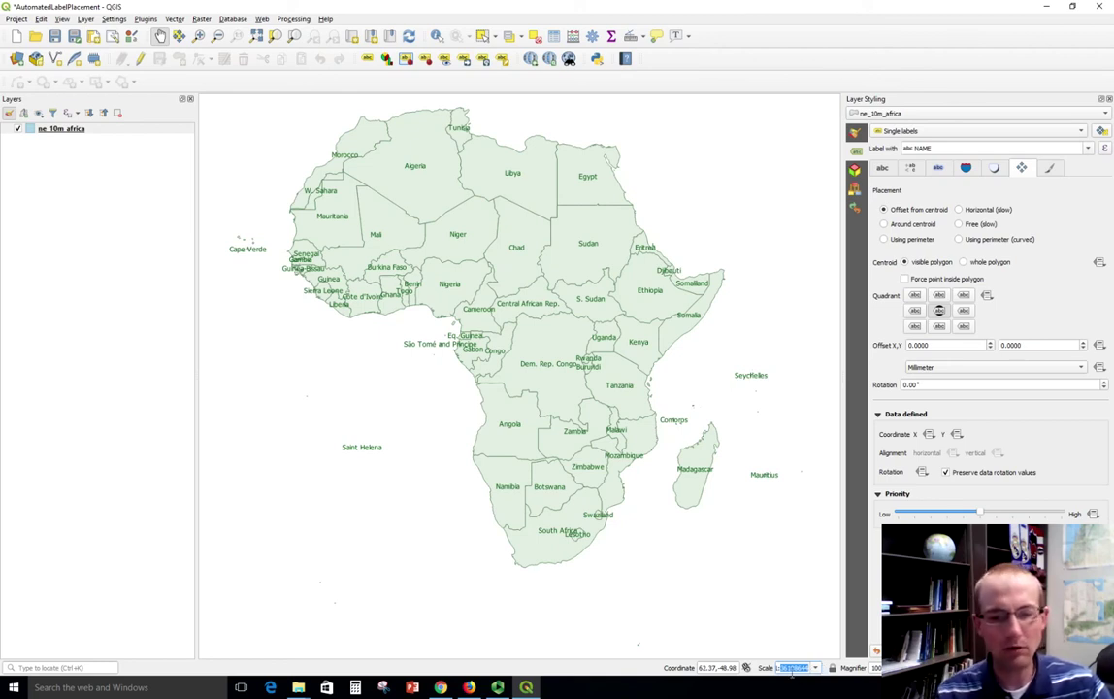
pyautogui.write('1:40')
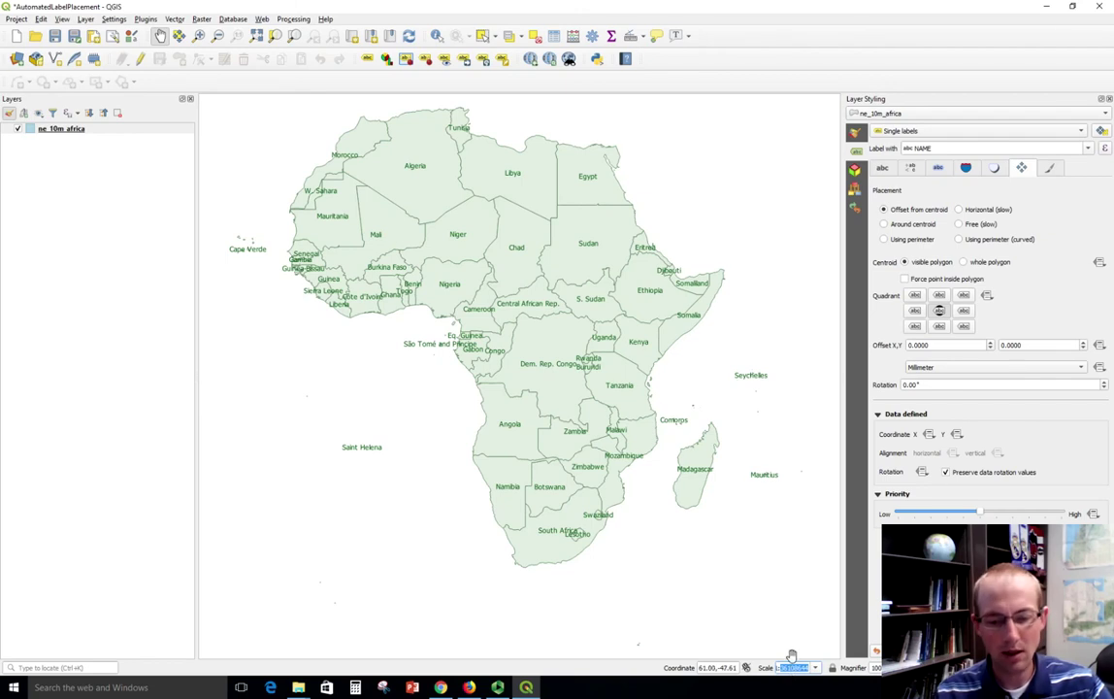
pyautogui.write('00')
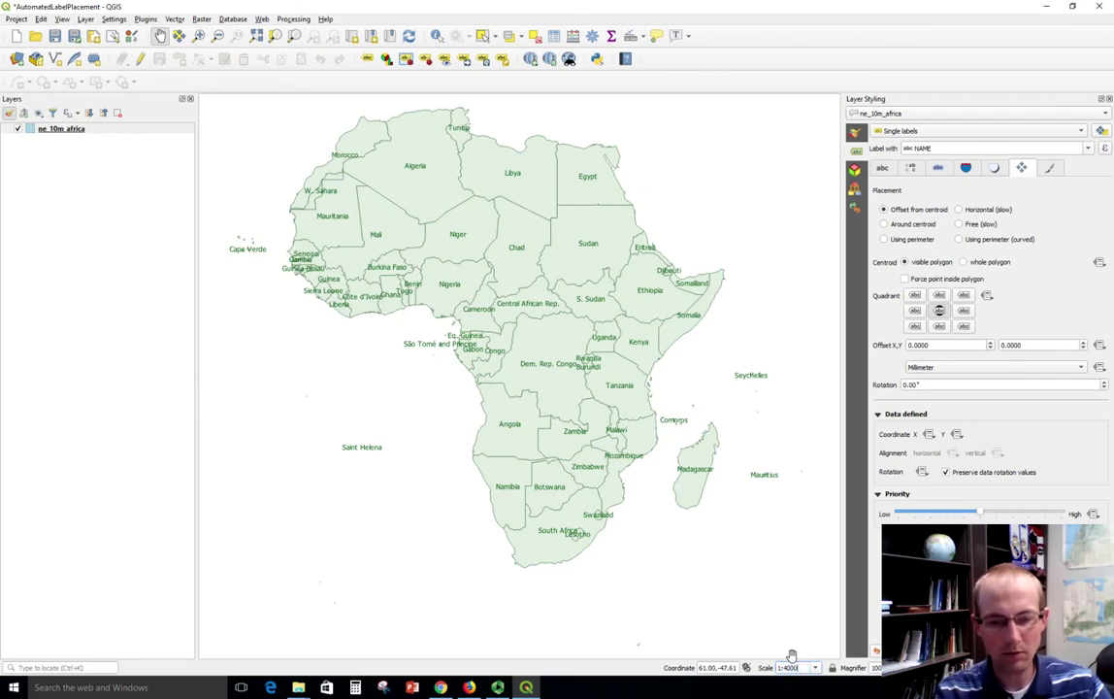
pyautogui.write('0000')
pyautogui.press('Return')
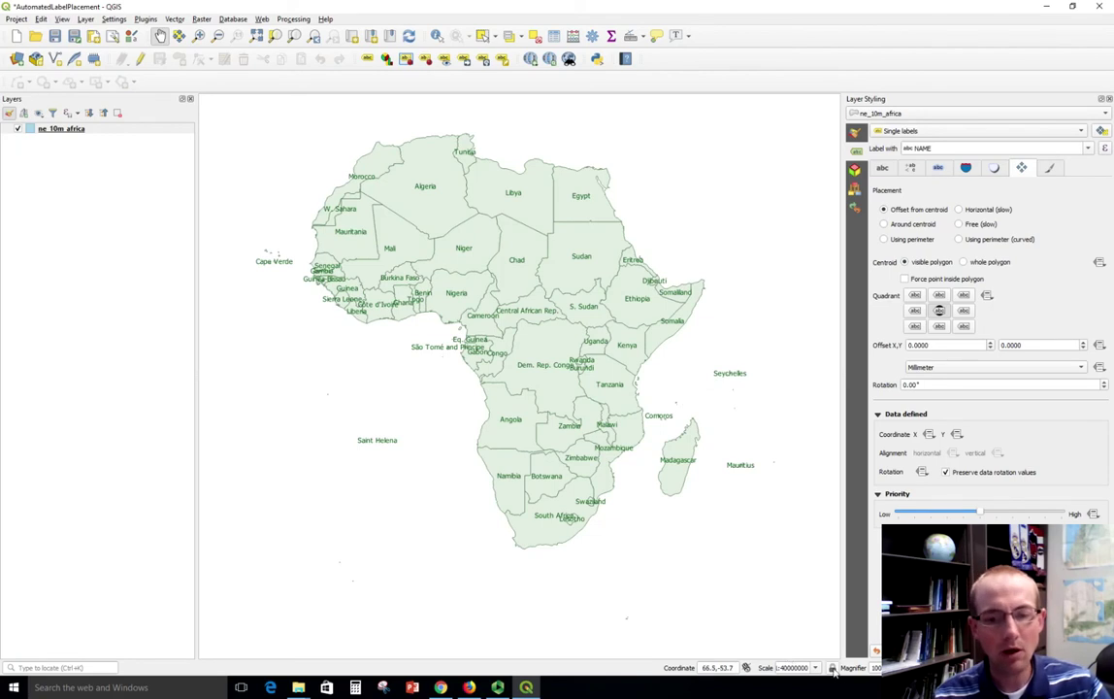
pyautogui.click(832, 668)
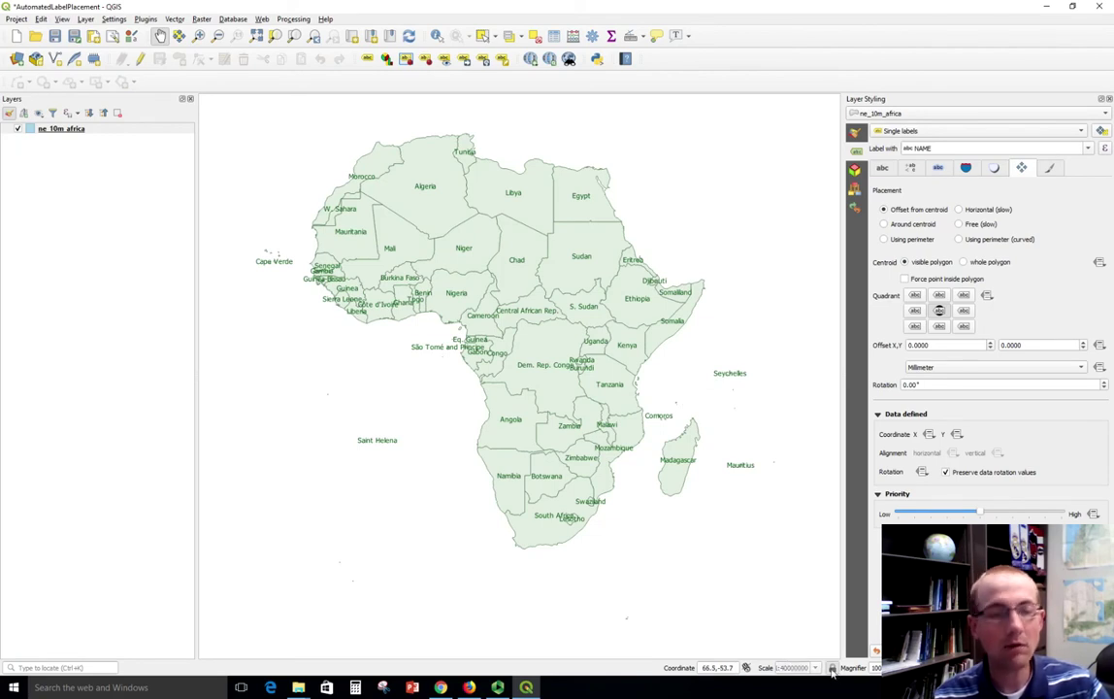
pyautogui.scroll(1, 561, 413)
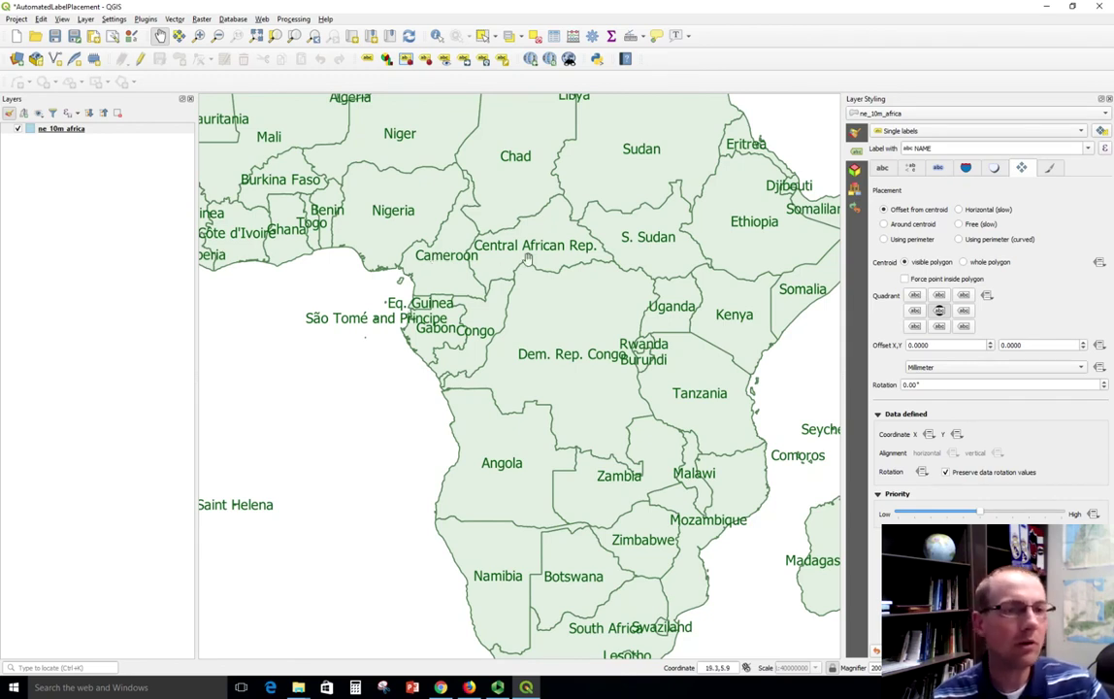
pyautogui.scroll(-1, 566, 316)
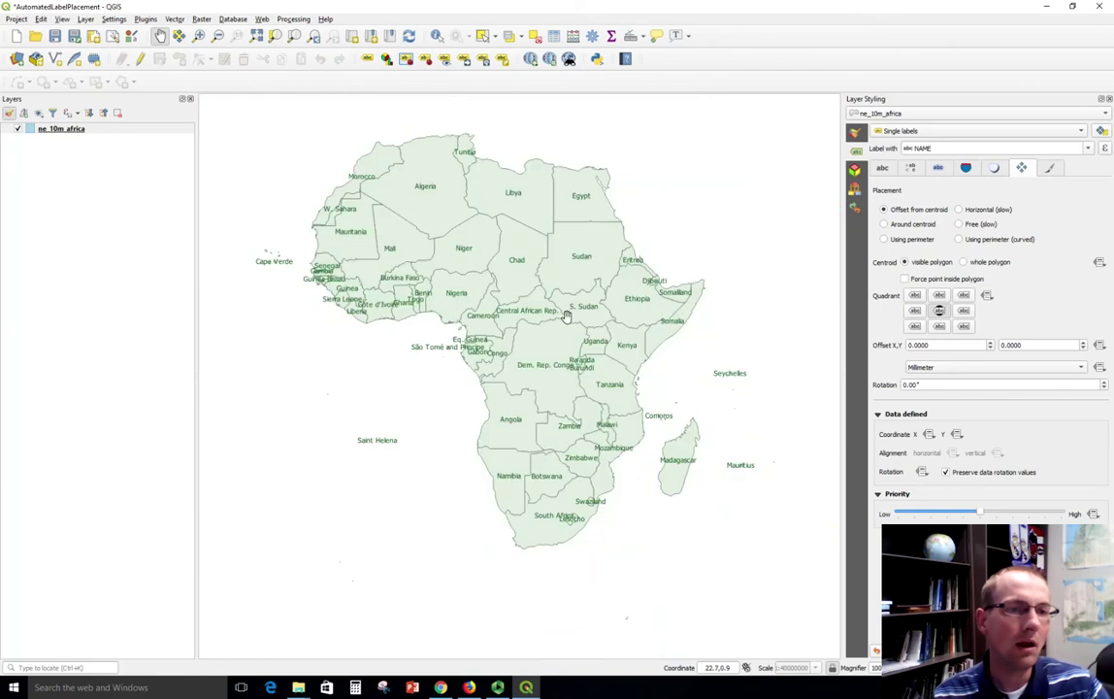